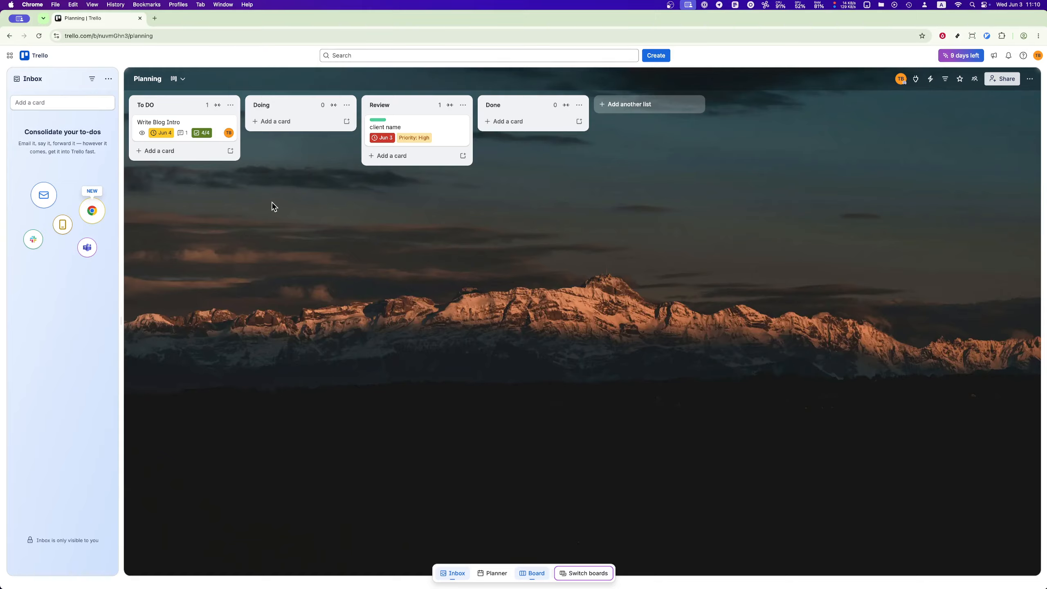
left_click(665, 56)
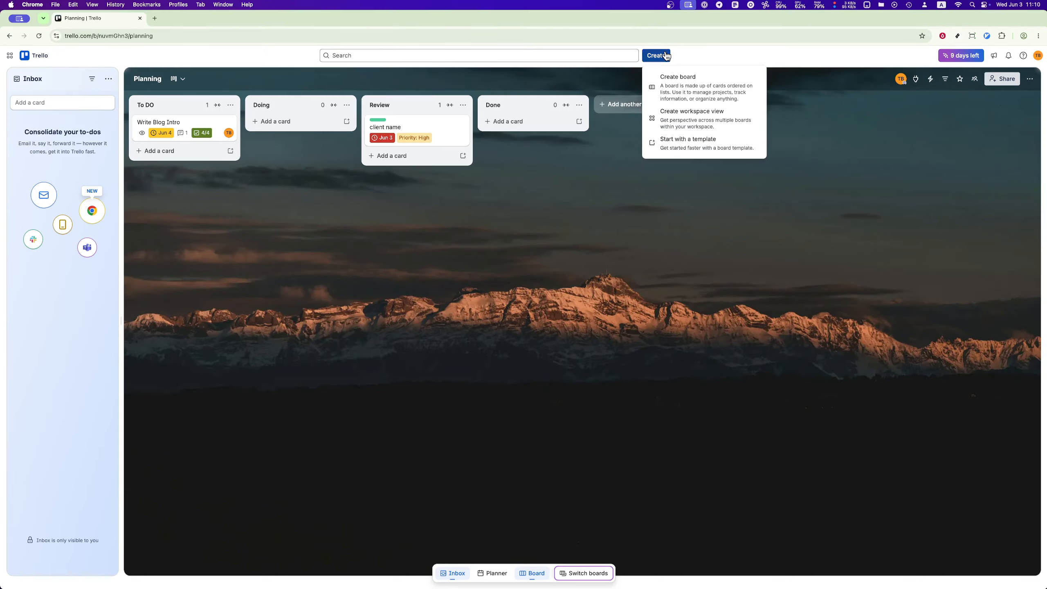
left_click(729, 83)
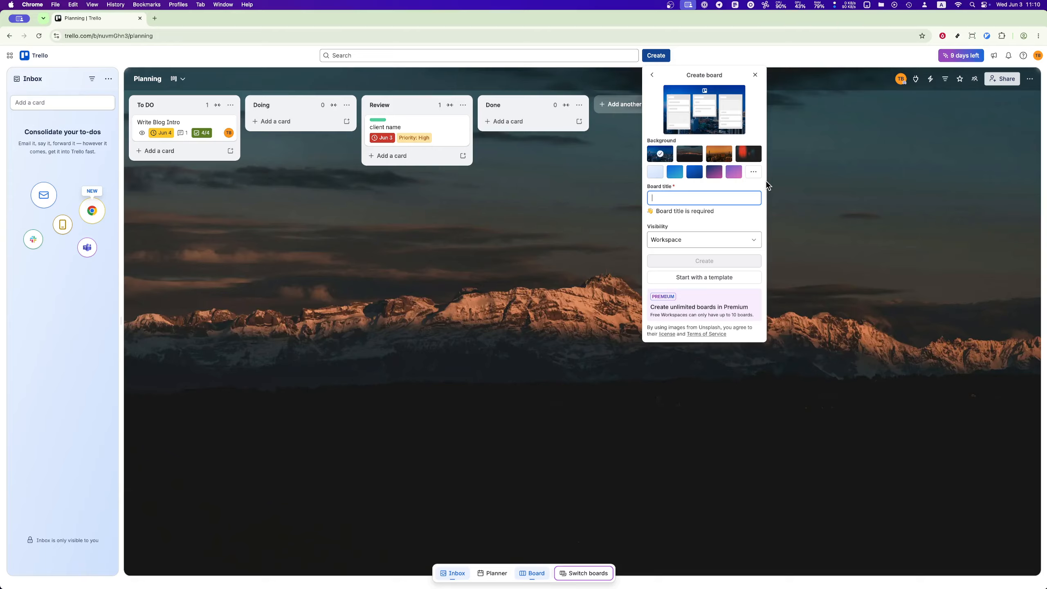
type("Home")
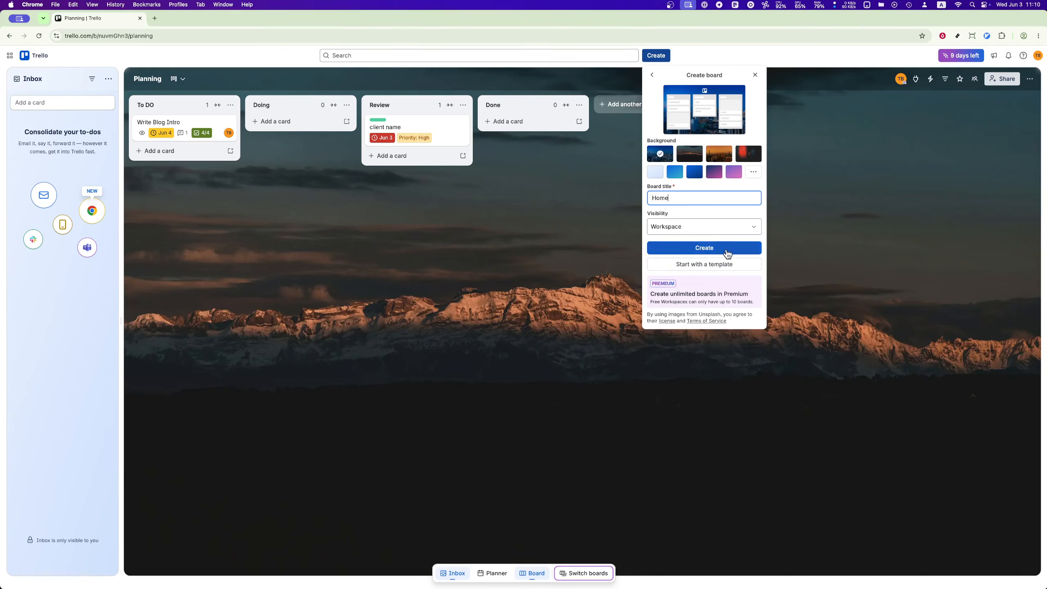
left_click(387, 254)
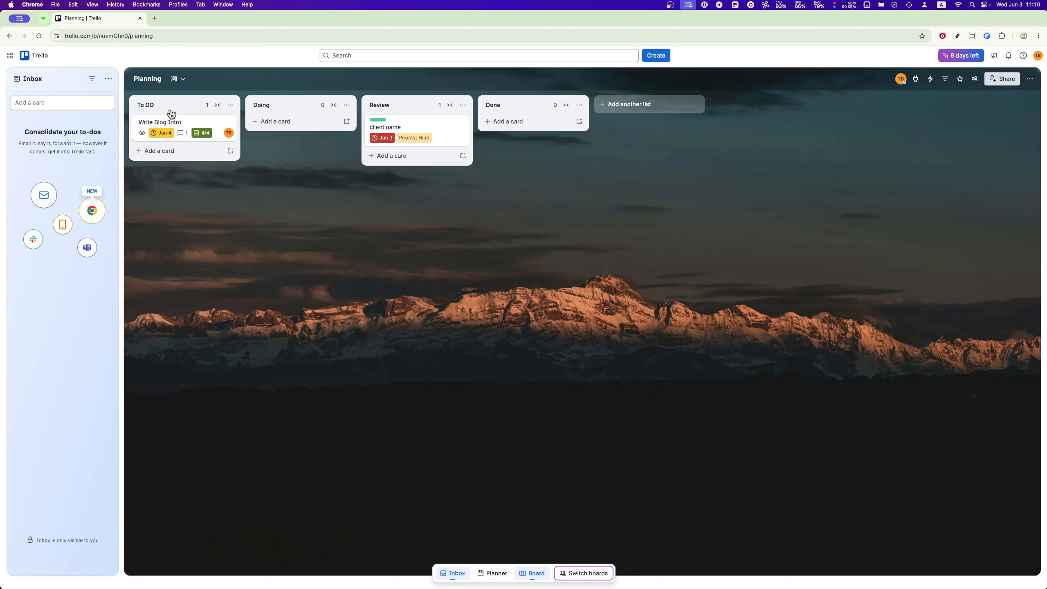
left_click(659, 107)
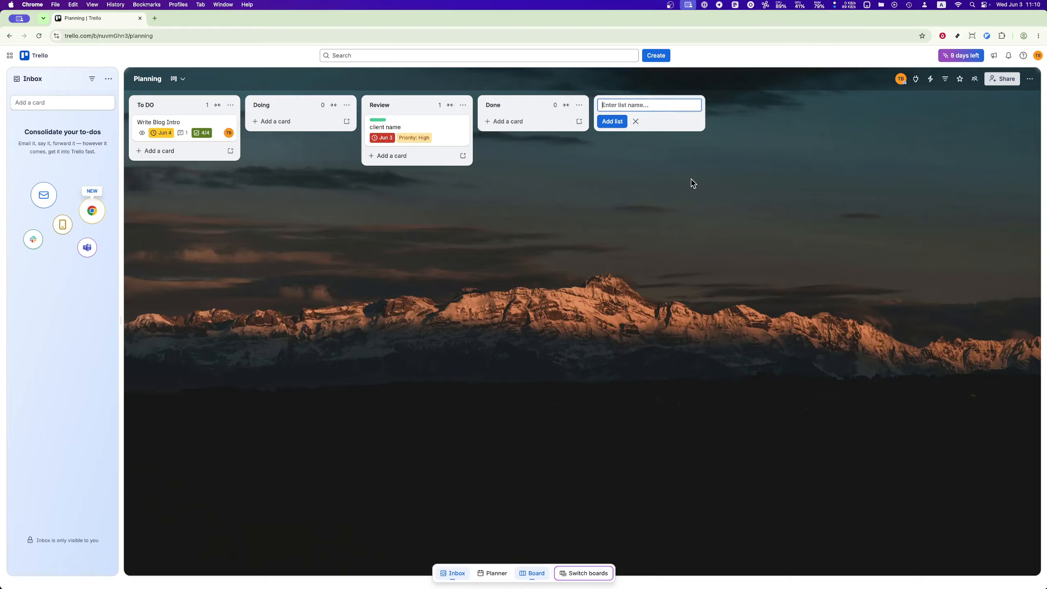
type("To DO")
key("super+a")
key("BackSpace")
left_click(687, 183)
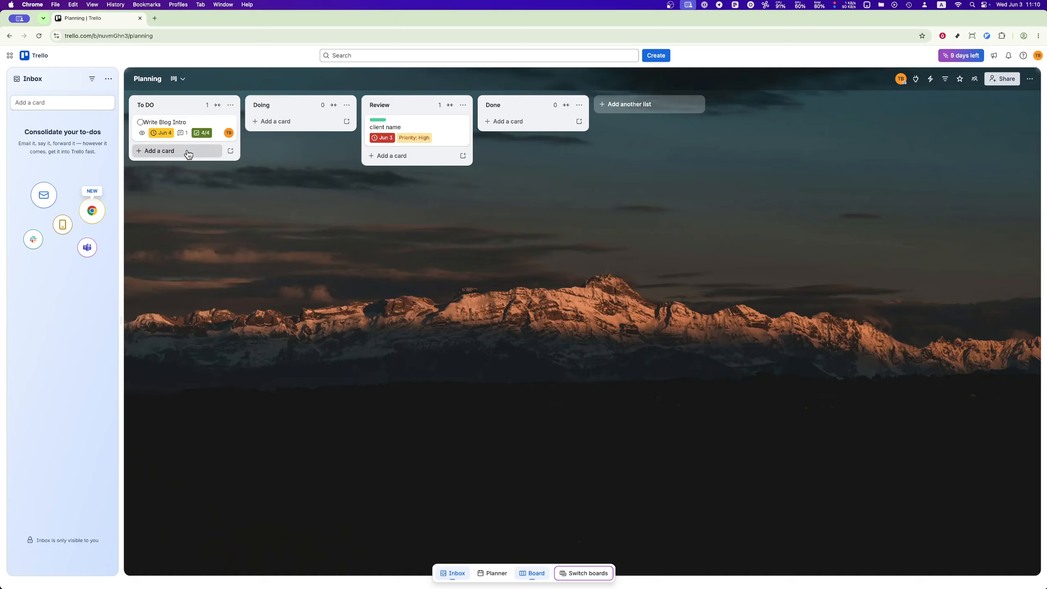
left_click(169, 151)
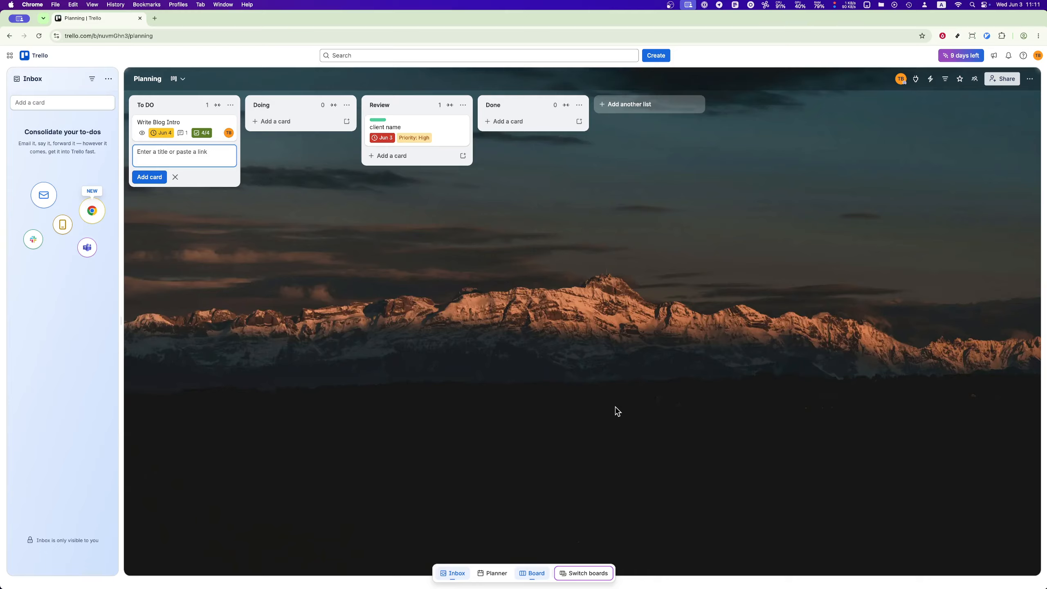
left_click(347, 306)
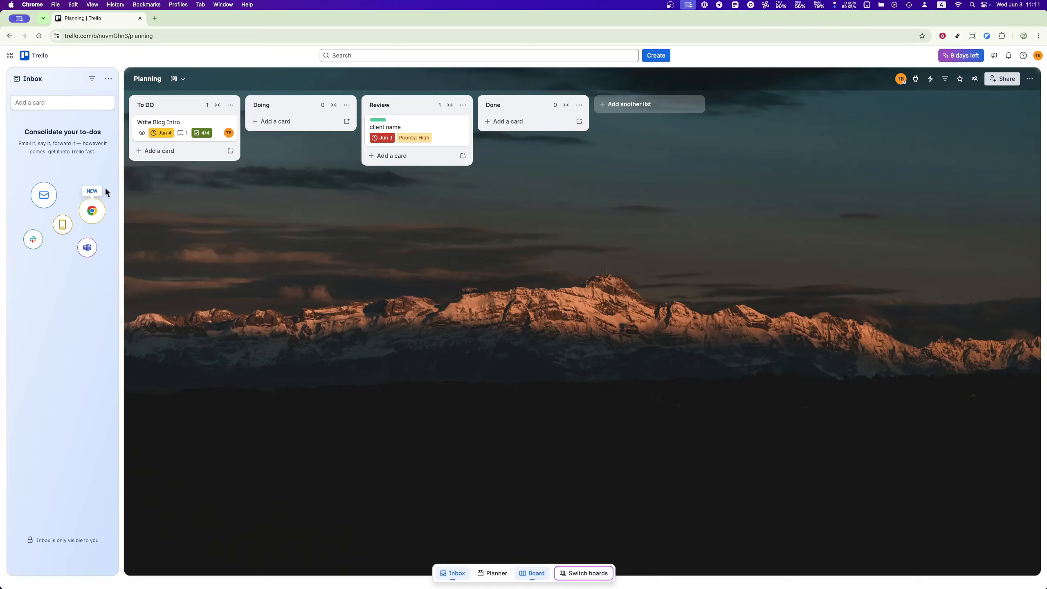
Step: Open the Write Blog Intro card in the To DO list and save "rquirement" as its description
left_click(189, 123)
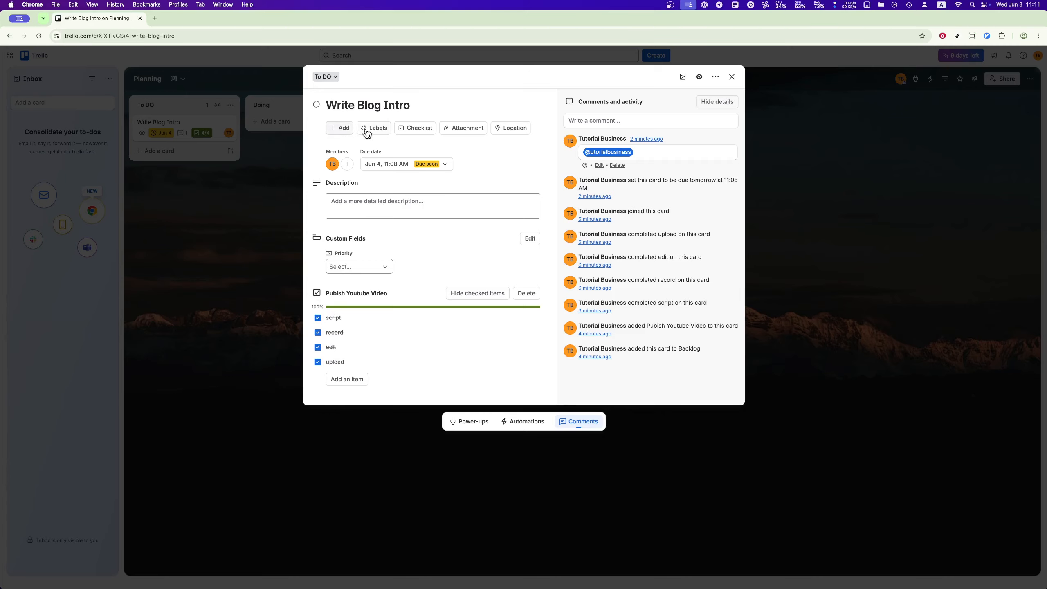
left_click(436, 212)
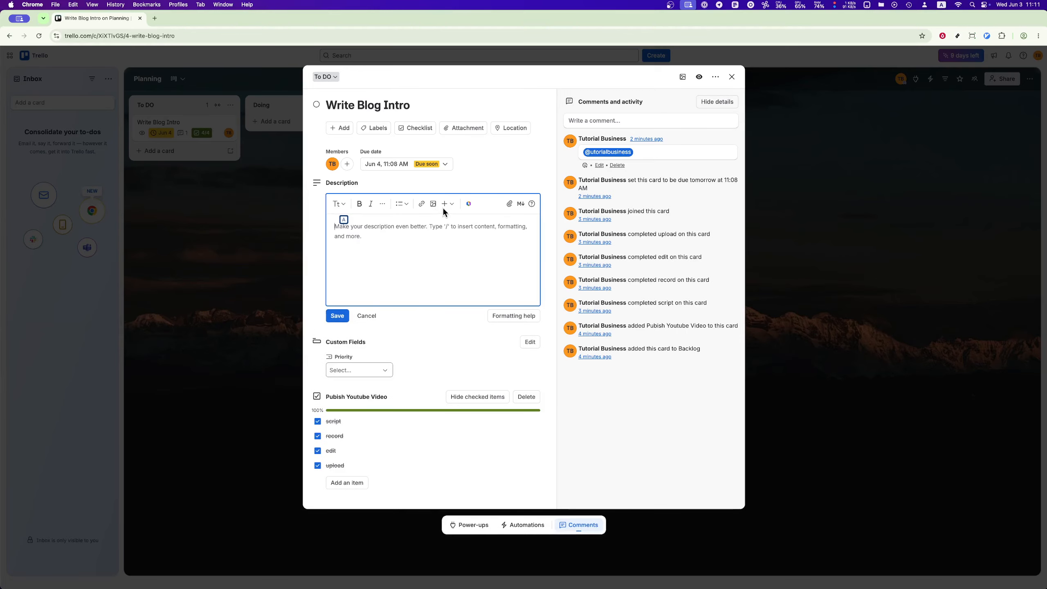
type("rq")
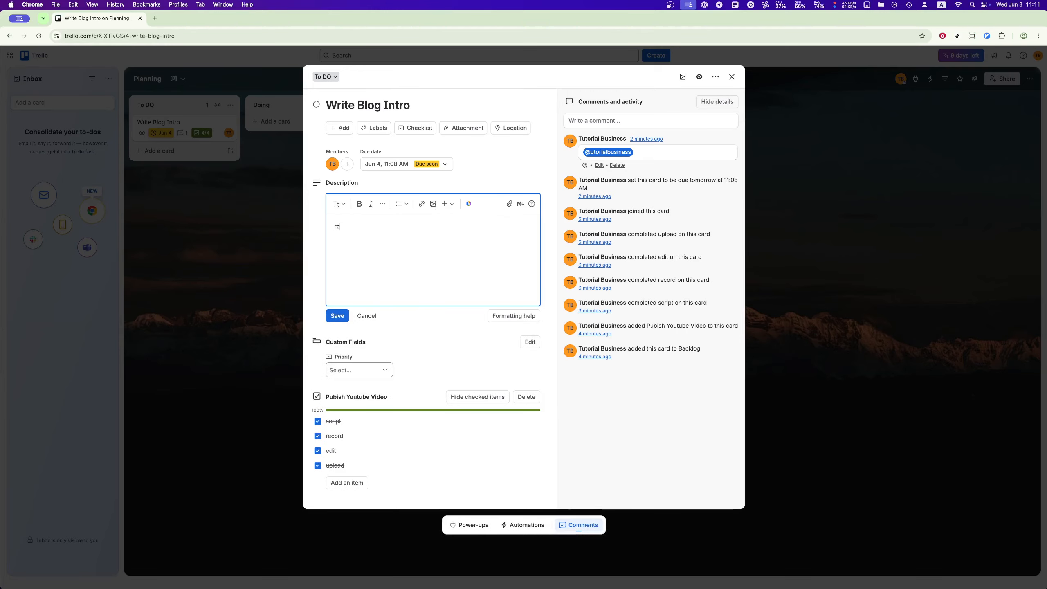
type("uirement")
left_click(336, 316)
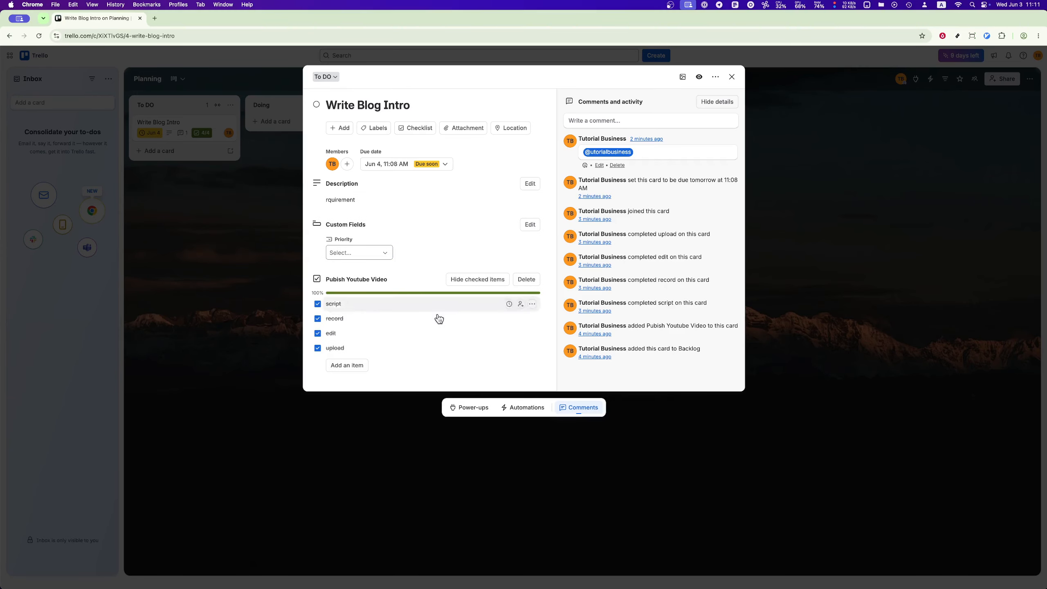
Step: Review the card's options for adding a checklist and for setting the due date and reminder
left_click(417, 129)
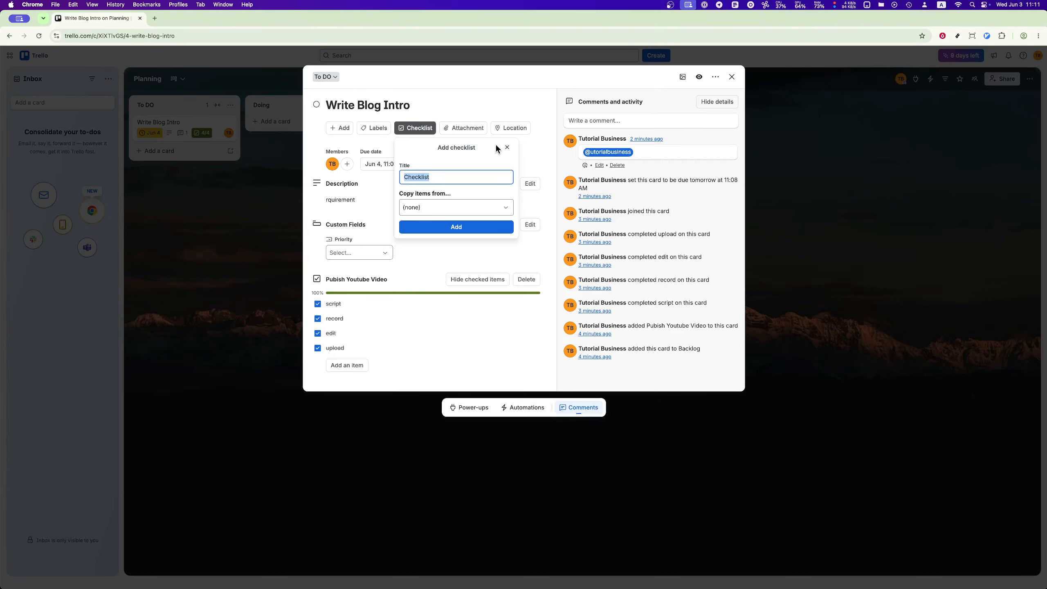
left_click(507, 147)
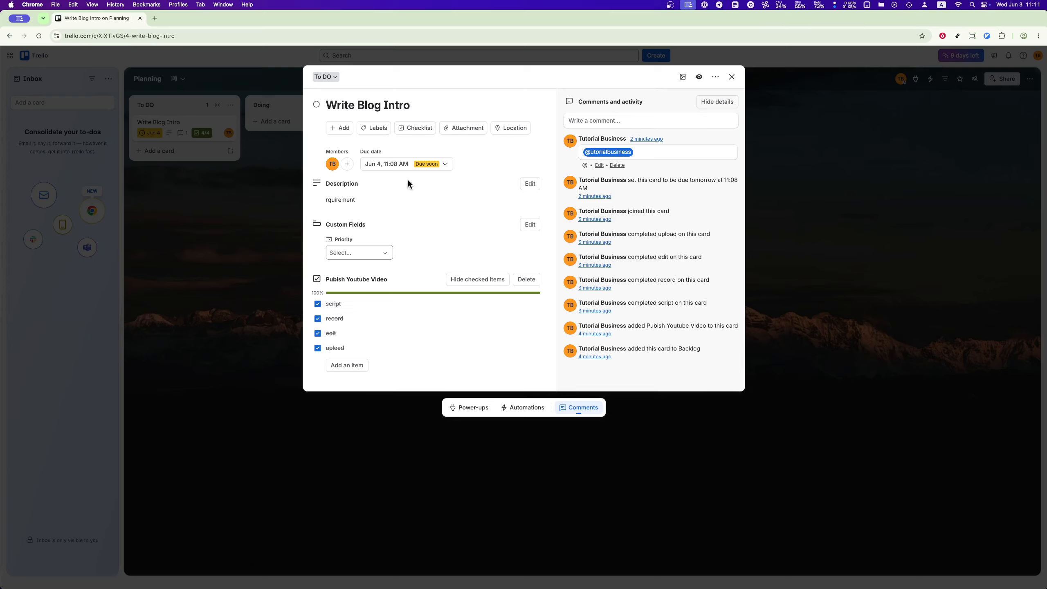
left_click(402, 164)
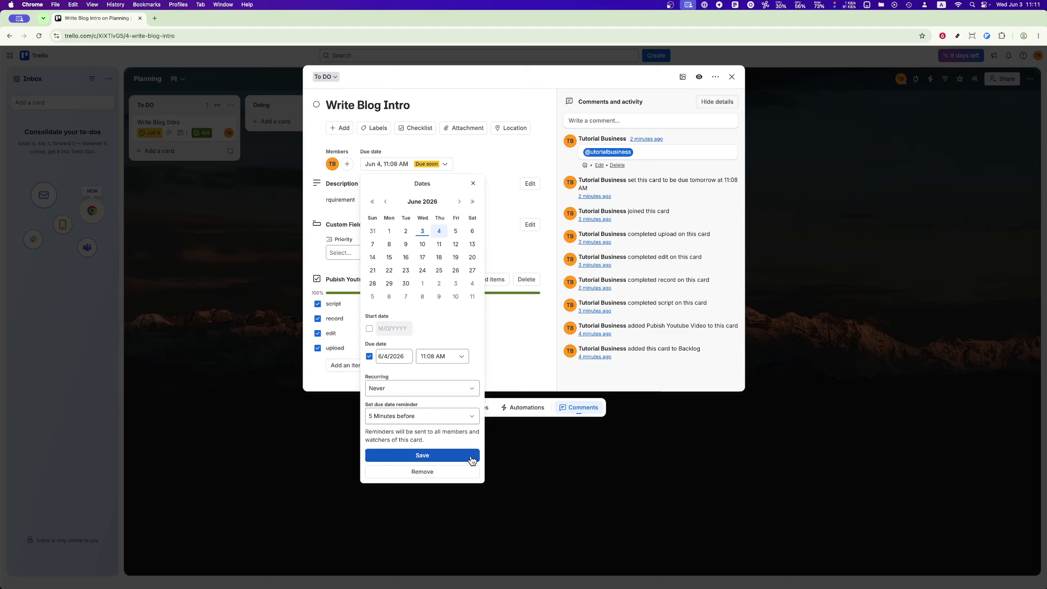
left_click(513, 144)
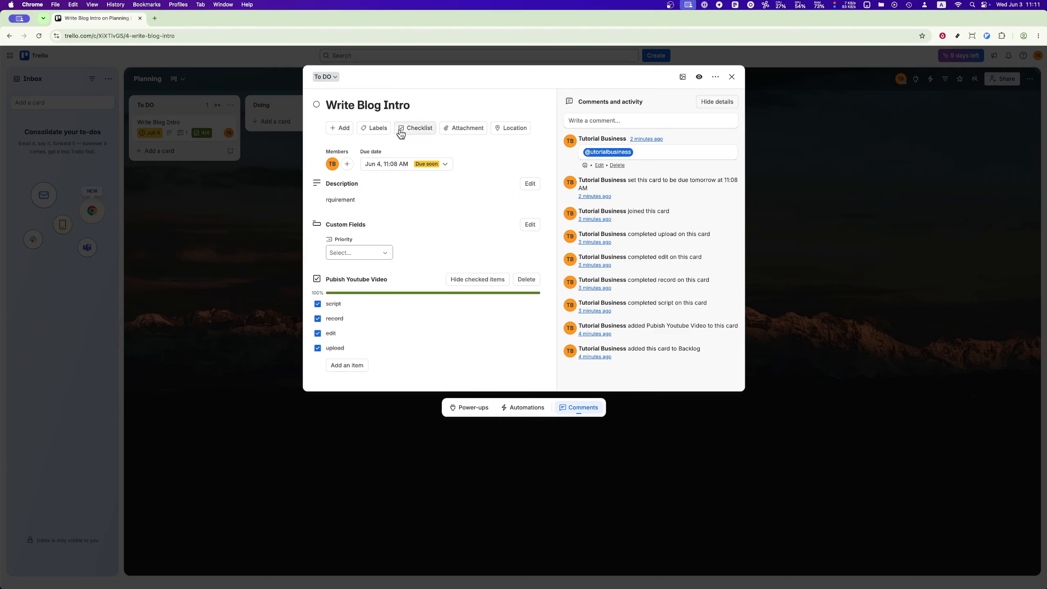
Step: Add the green label to the Write Blog Intro card
left_click(375, 131)
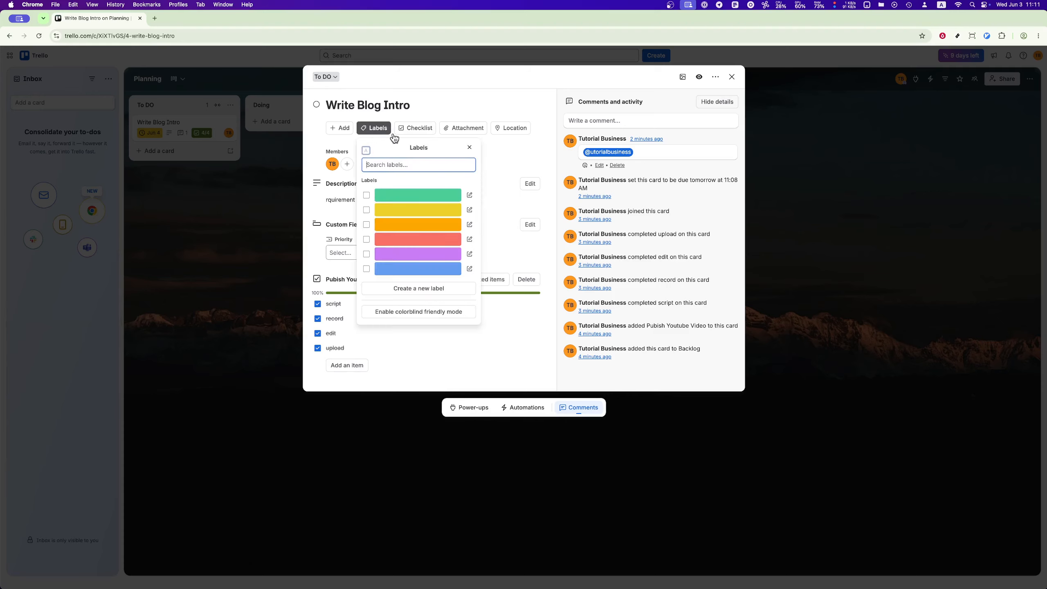
left_click(425, 200)
left_click(513, 191)
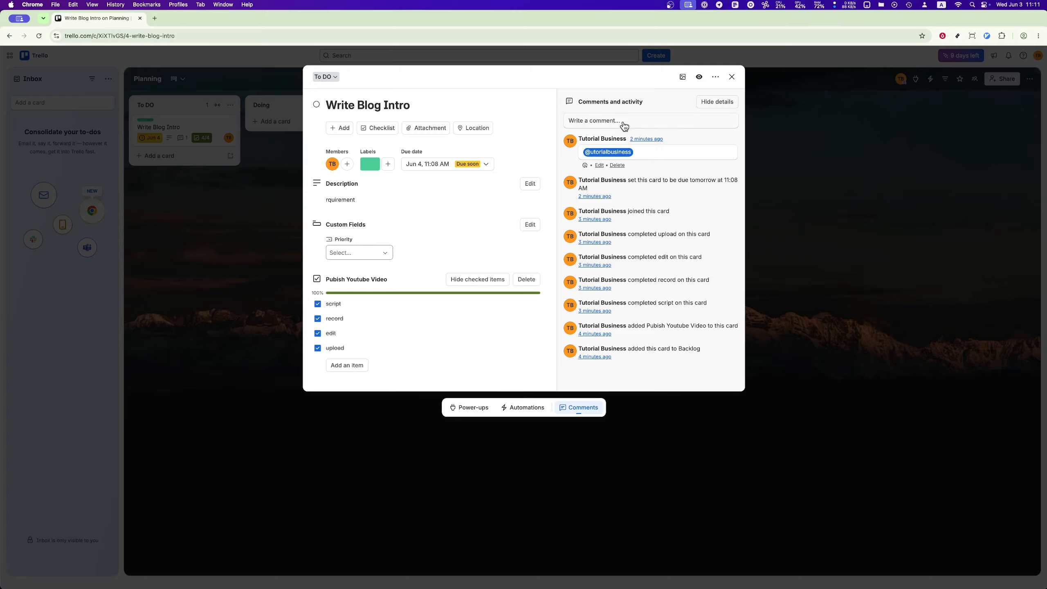
Step: Review the member and attachment options of the Write Blog Intro card and close the card
left_click(346, 164)
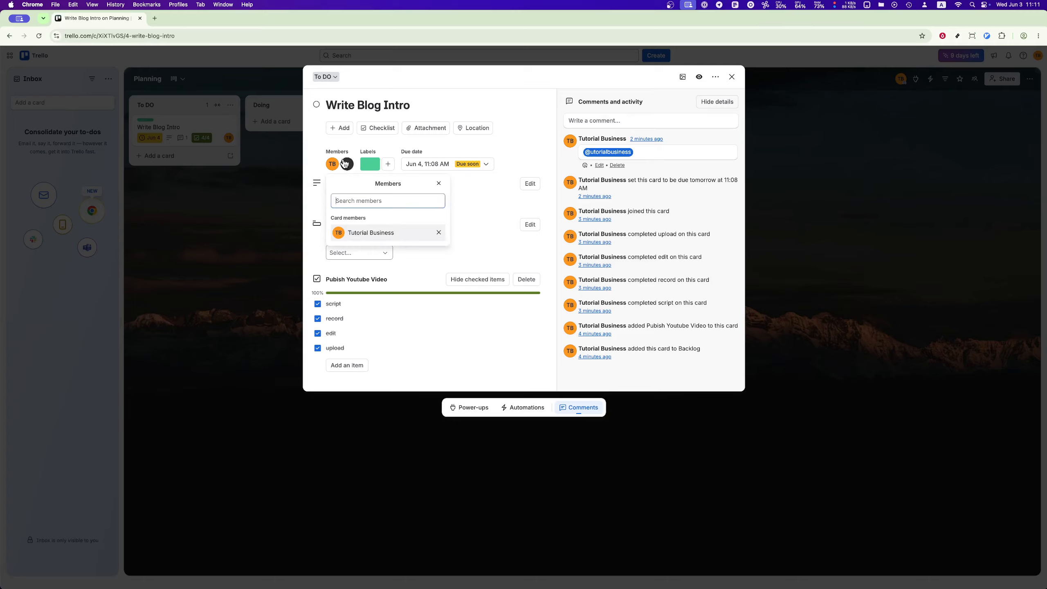
left_click(468, 200)
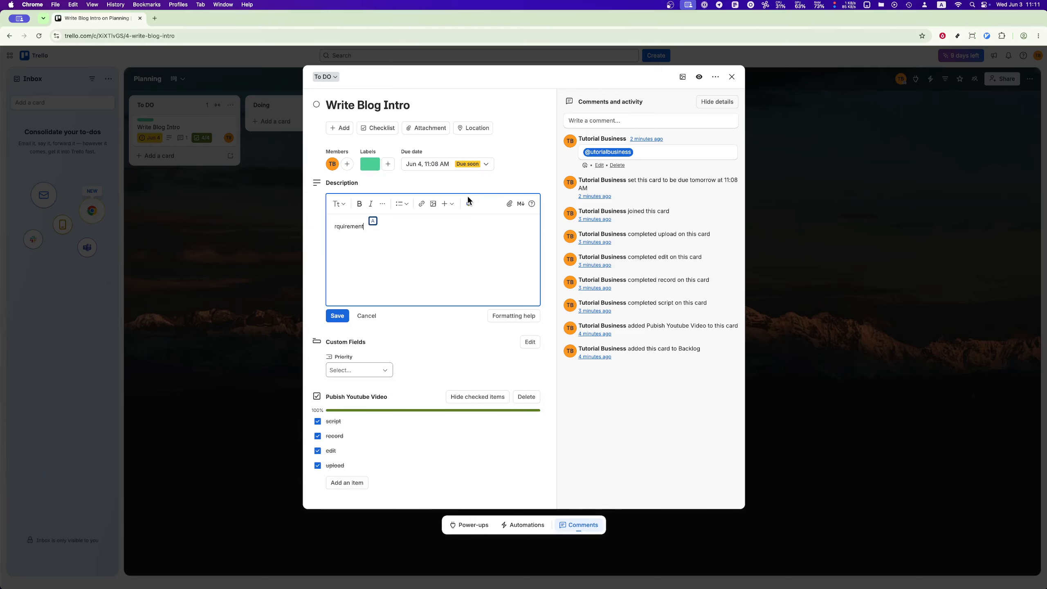
left_click(537, 175)
left_click(425, 128)
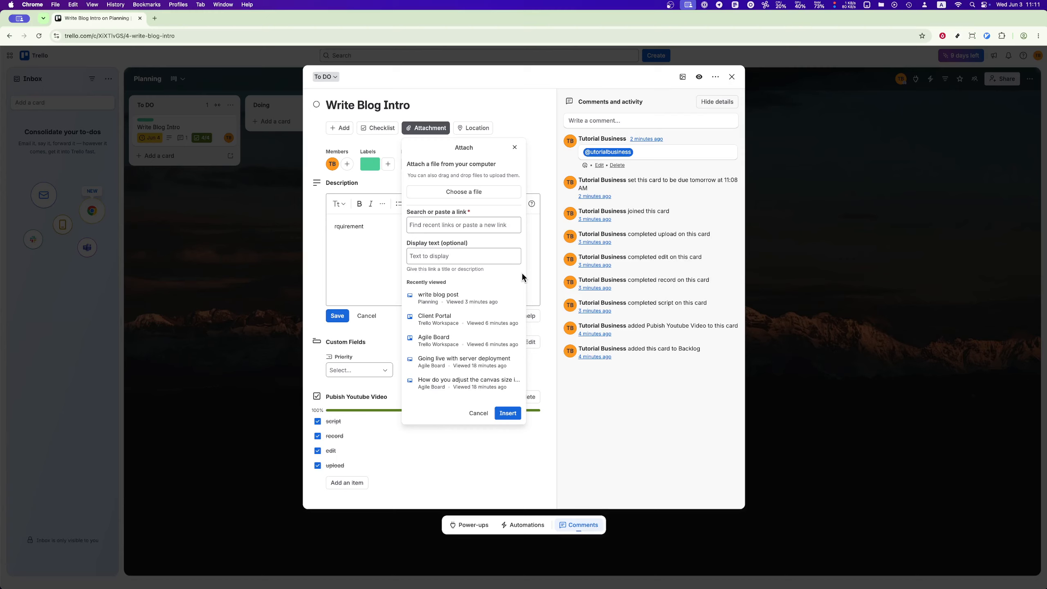
left_click(538, 125)
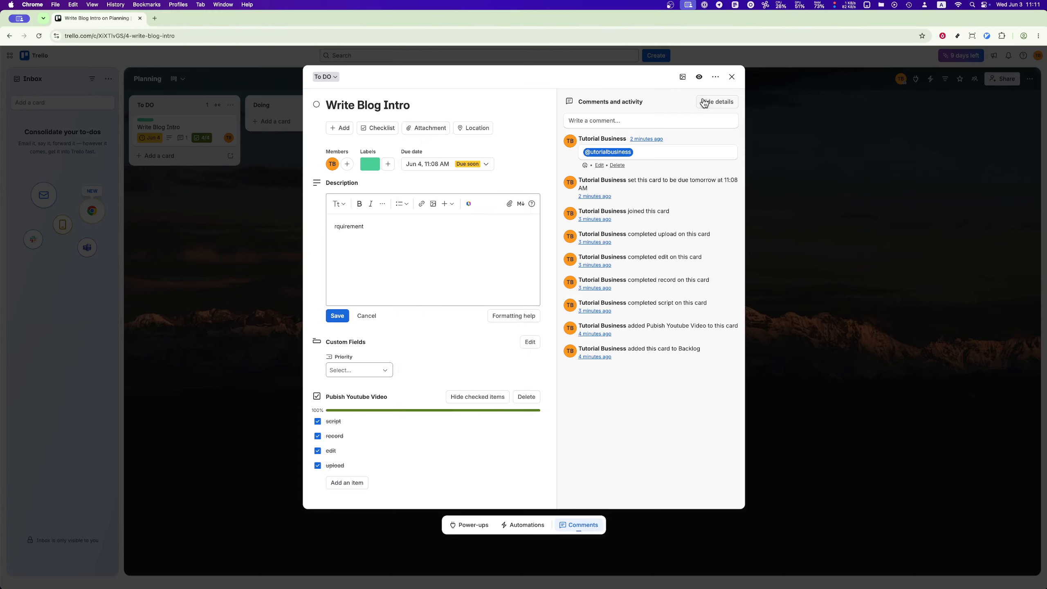
left_click(732, 77)
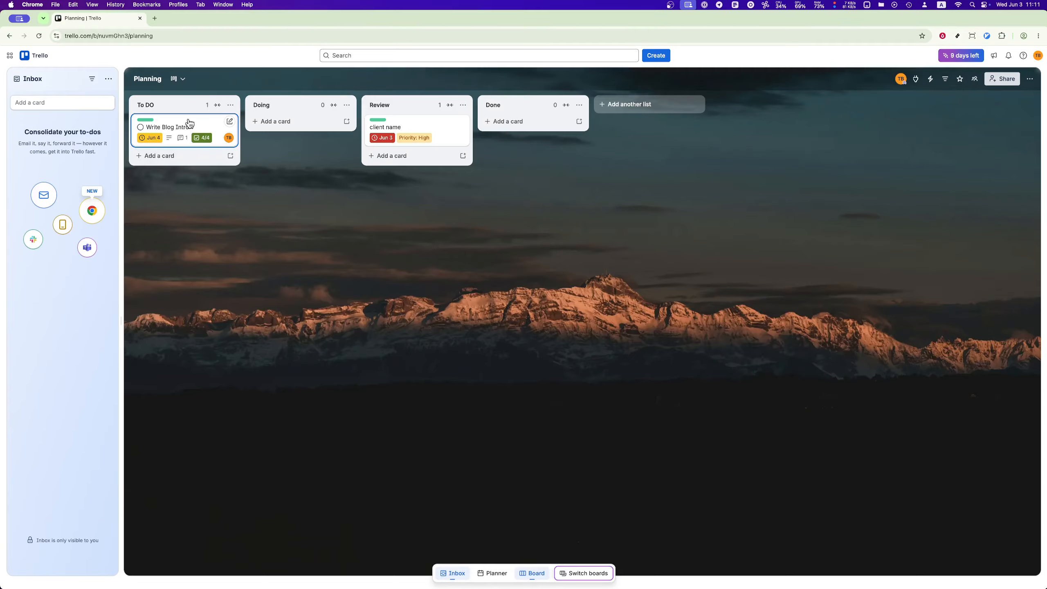
Step: Move the Write Blog Intro card to the Done list and toggle its completion mark on and off
left_click_drag(188, 124, 541, 120)
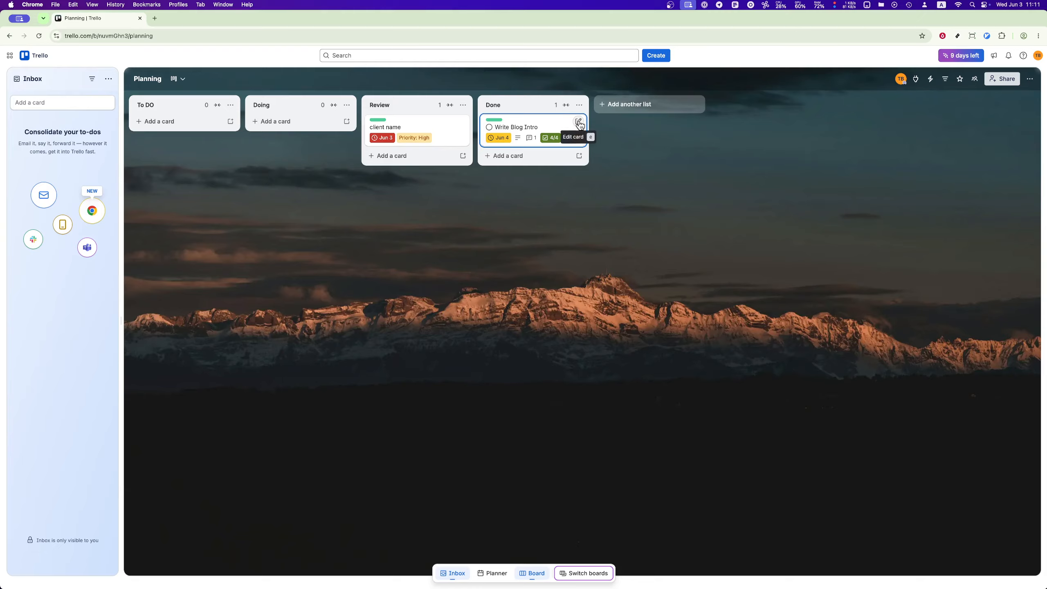
left_click(489, 128)
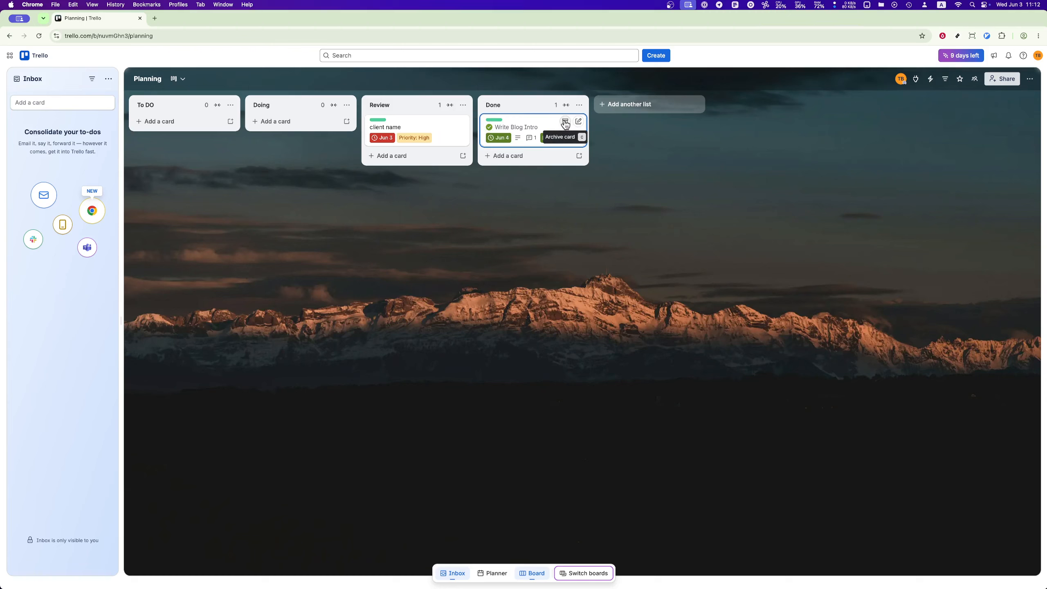
left_click(487, 128)
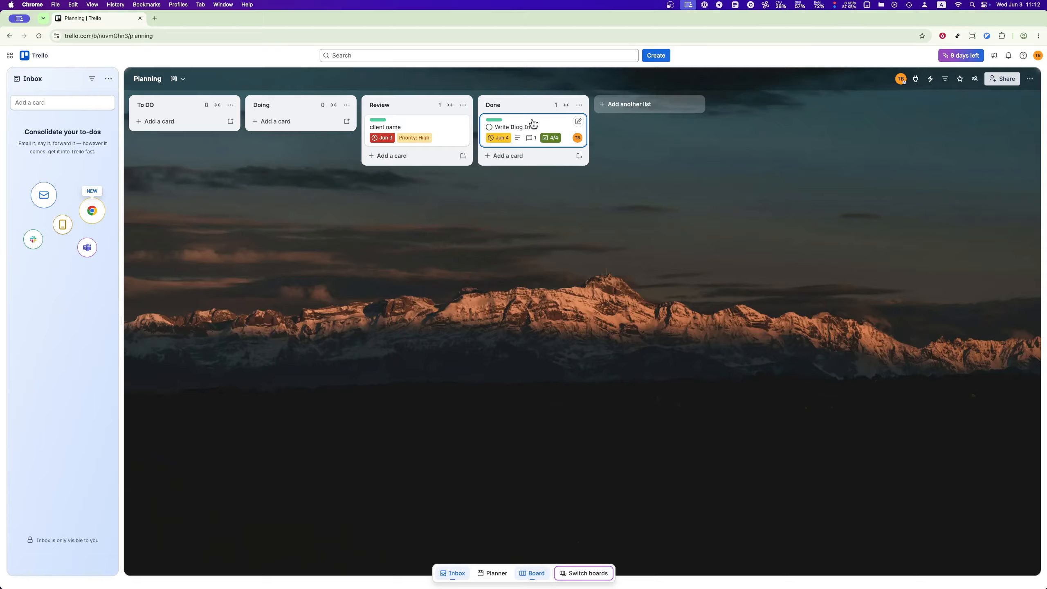
Step: Move the Write Blog Intro card to the Doing list and from there back to To DO
left_click_drag(532, 124, 334, 111)
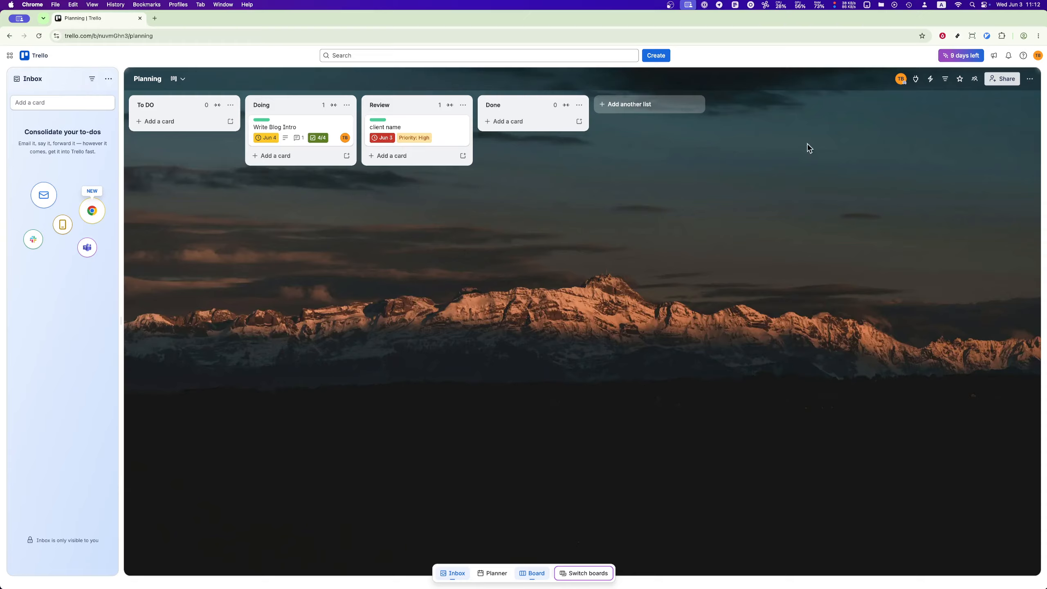
left_click_drag(280, 124, 202, 124)
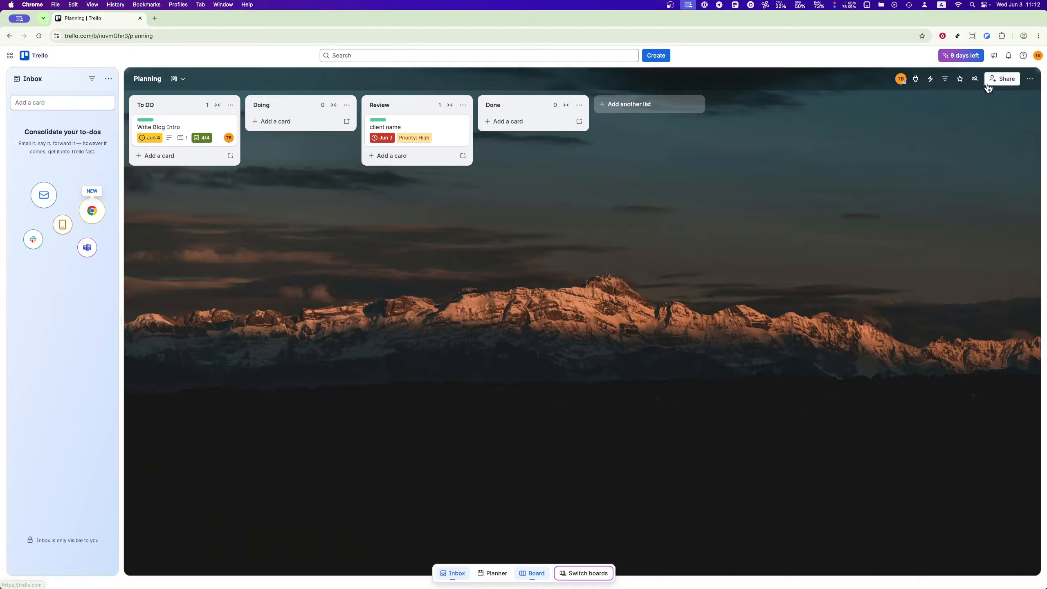
left_click(1029, 80)
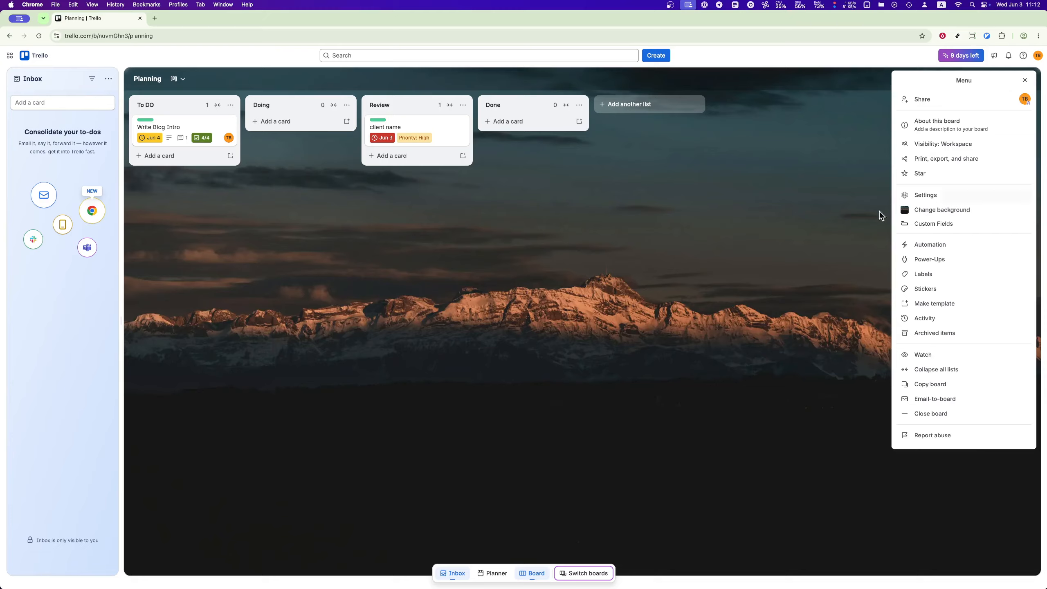
left_click(822, 396)
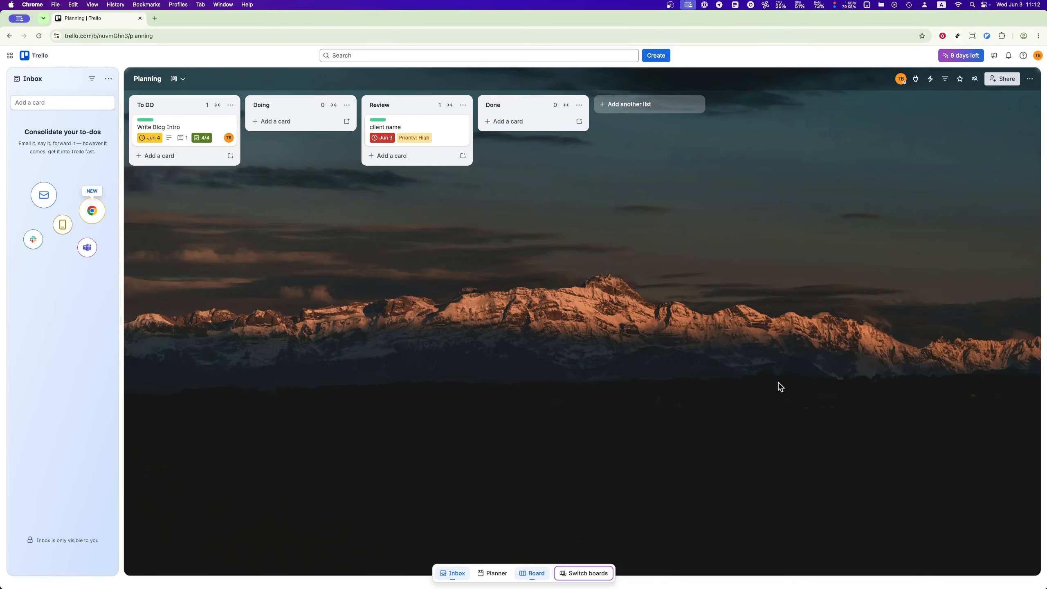